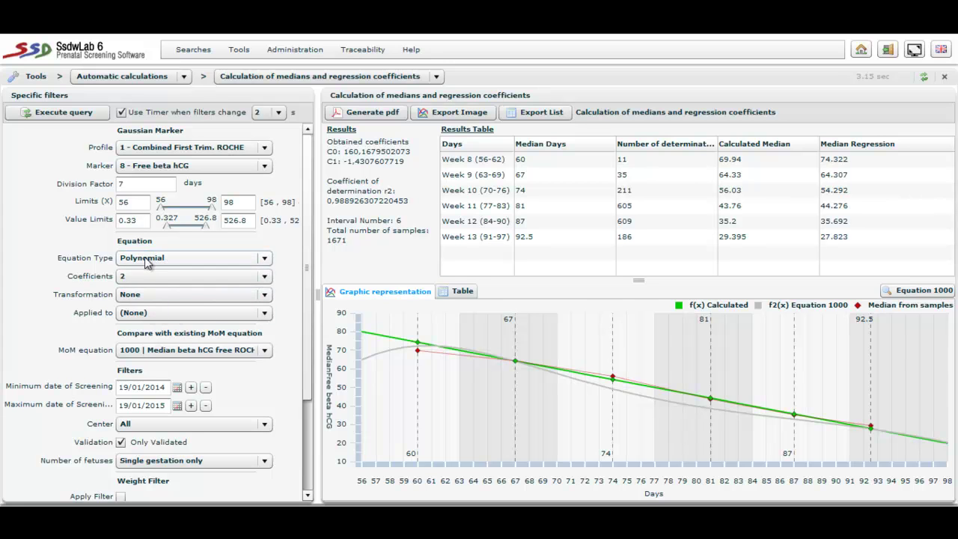
# - Apply the Exponential (e^x) transformation to the Free beta hCG polynomial regression
pyautogui.click(146, 259)
pyautogui.click(144, 273)
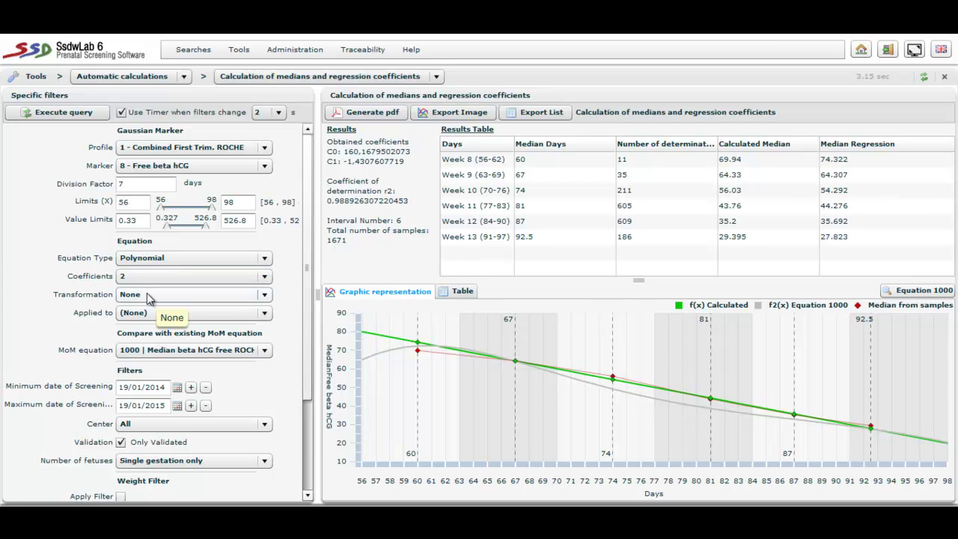
pyautogui.click(147, 294)
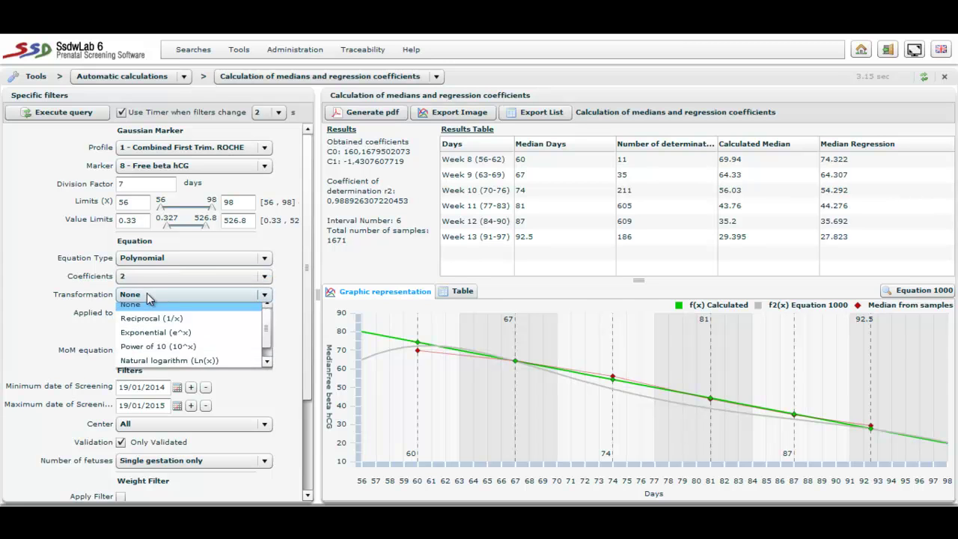
pyautogui.click(146, 333)
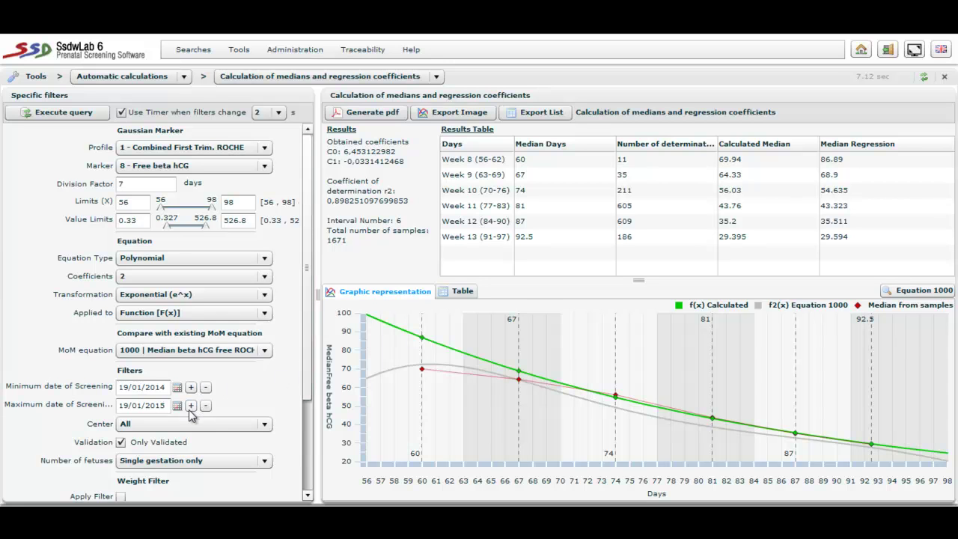
# - Turn off the Only Validated filter and rerun the Free beta hCG median calculation
pyautogui.click(120, 443)
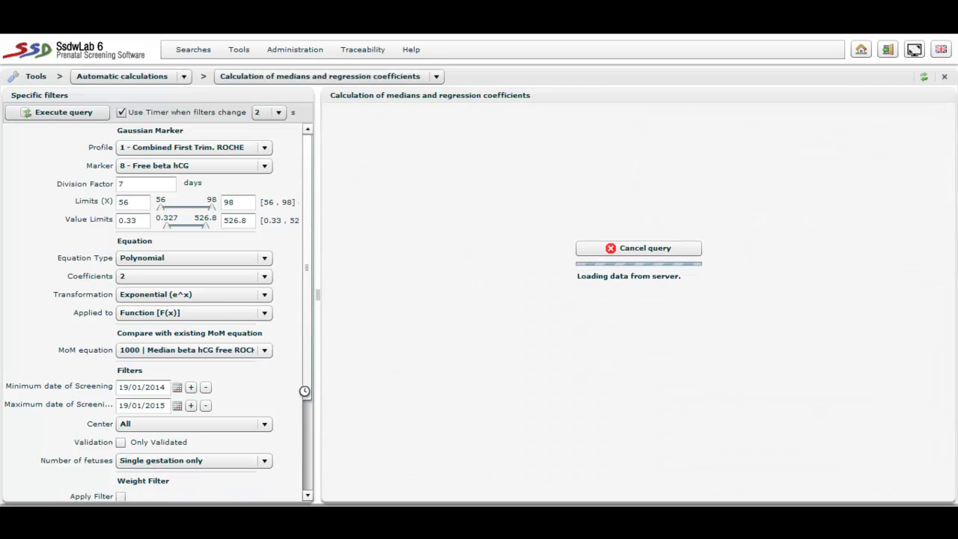
pyautogui.scroll(-3, 305, 408)
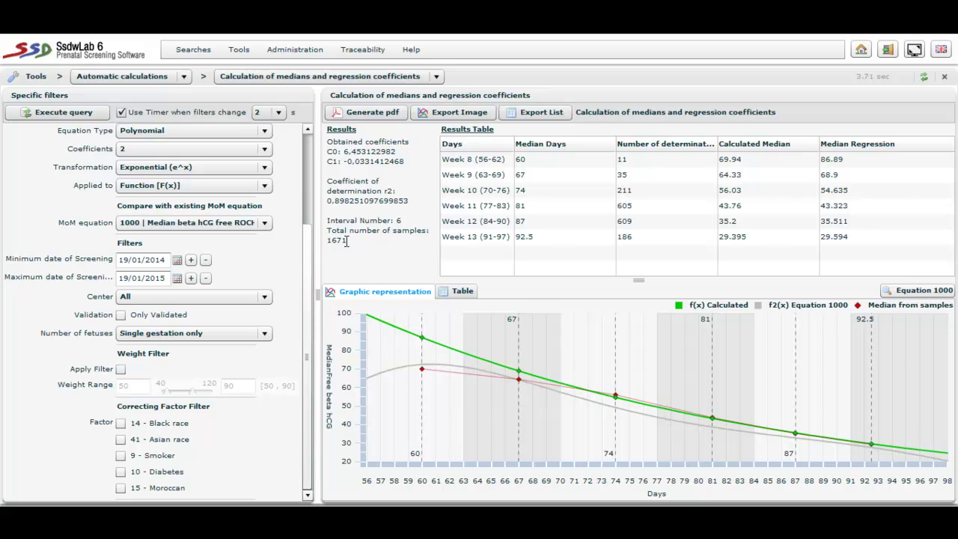
pyautogui.click(61, 112)
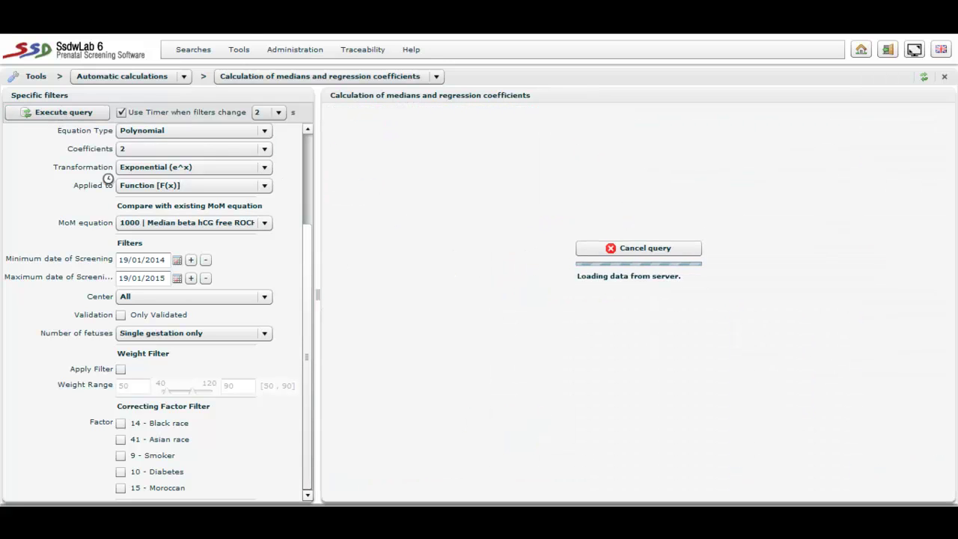
# - Set the number of coefficients to 3 for Free beta hCG and check the recalculated coefficients and r2
pyautogui.scroll(1, 310, 247)
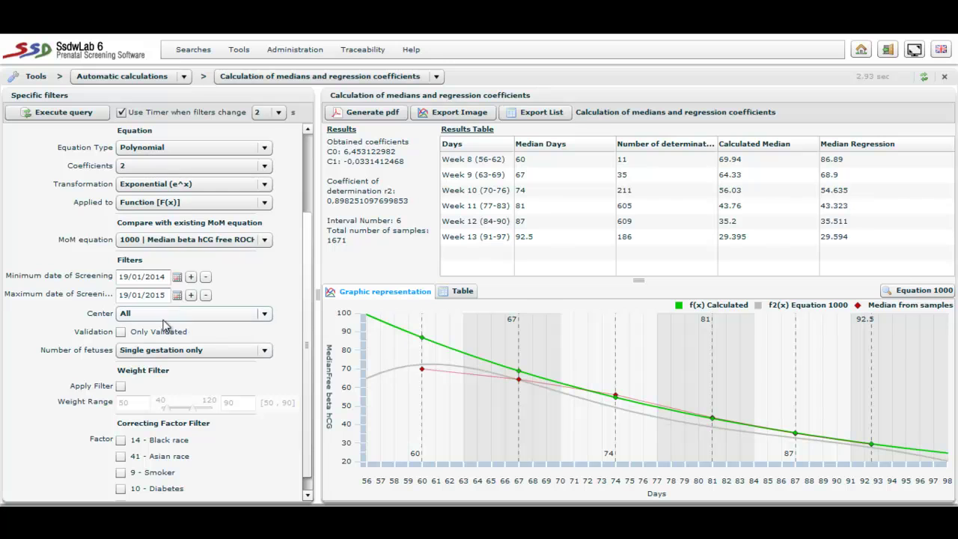
pyautogui.click(241, 166)
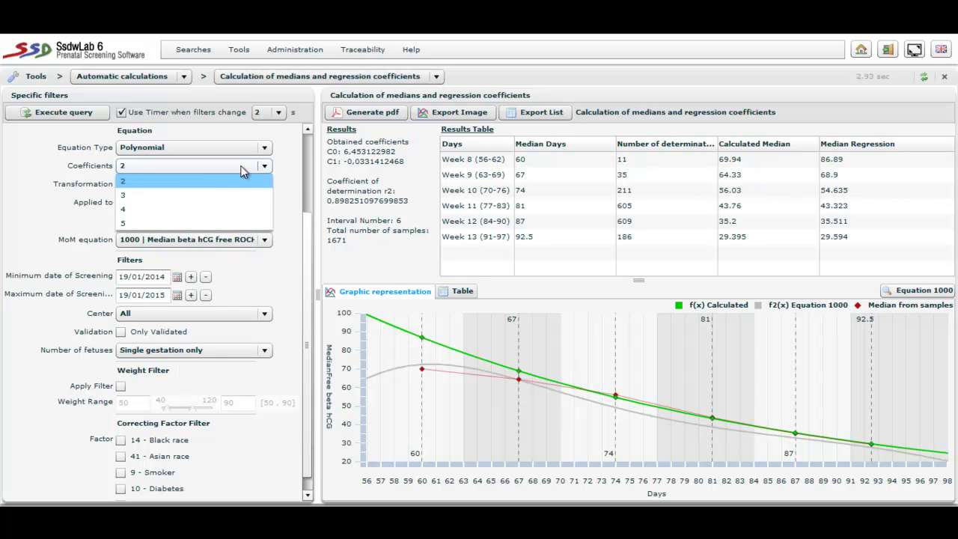
pyautogui.click(176, 193)
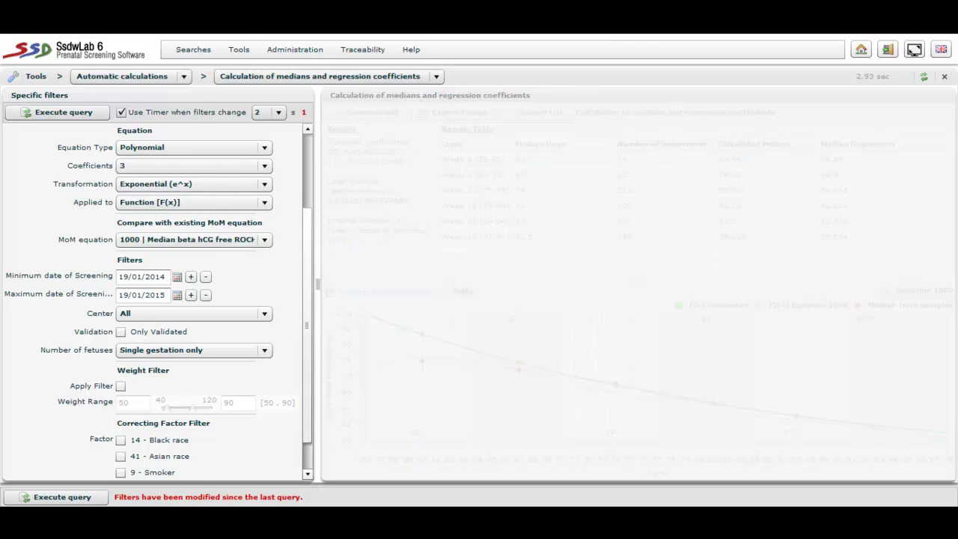
pyautogui.moveTo(399, 162); pyautogui.dragTo(418, 187)
pyautogui.click(404, 205)
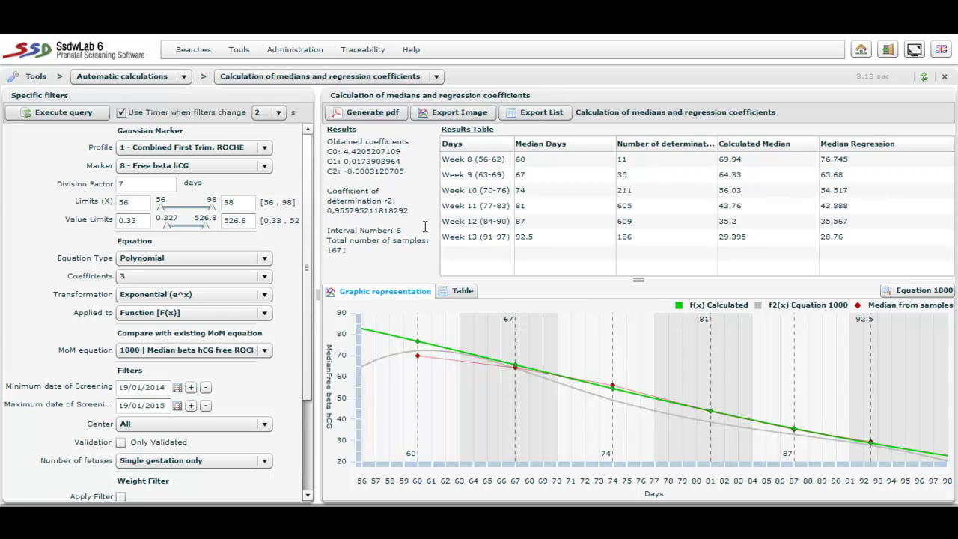
# - Raise the number of coefficients to 5 and recalculate the Free beta hCG regression
pyautogui.click(255, 280)
pyautogui.click(172, 334)
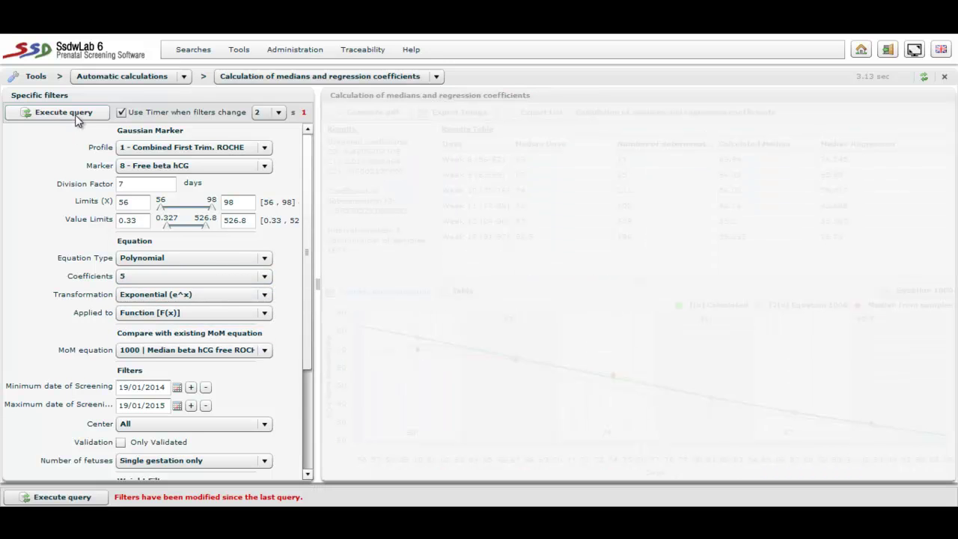
pyautogui.click(75, 113)
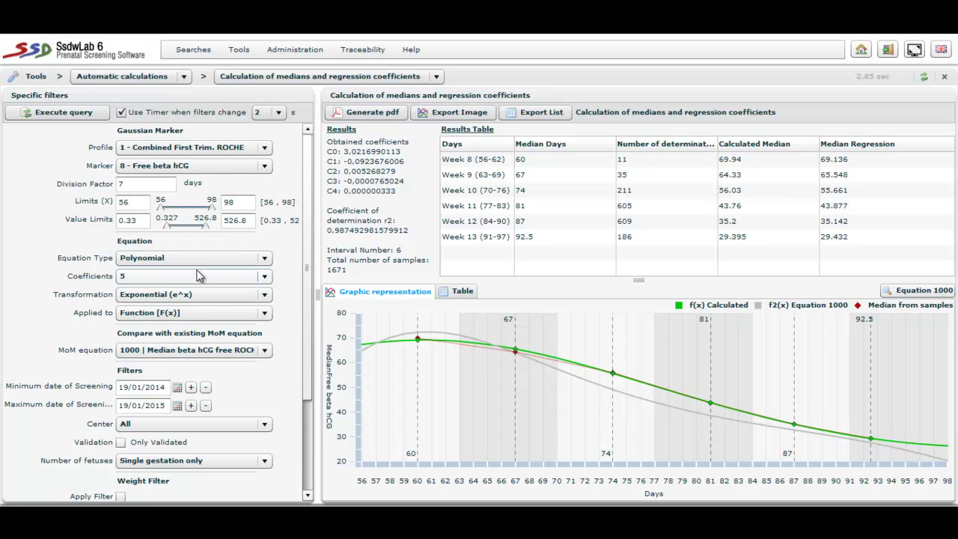
# - Switch the marker to PAPP-A and calculate its regression with 2 coefficients and no transformation
pyautogui.click(215, 169)
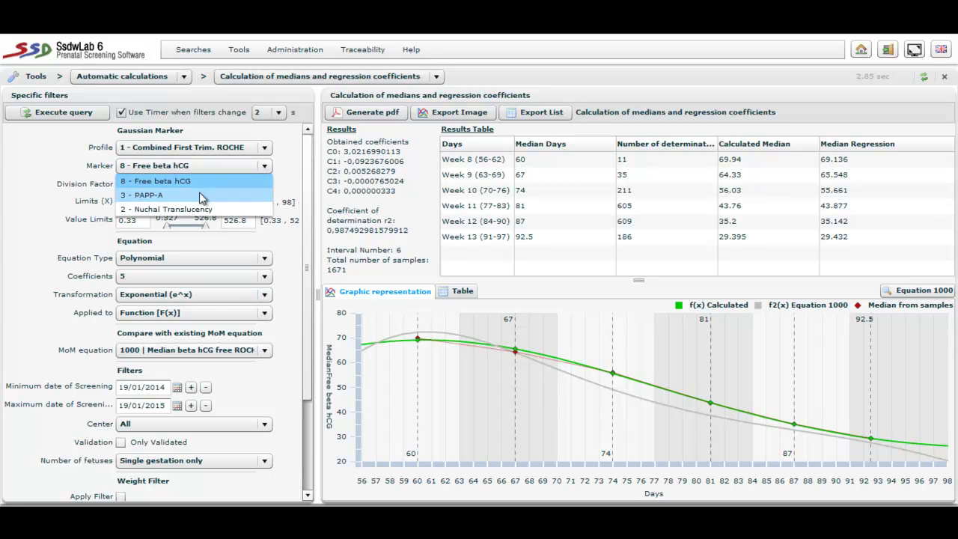
pyautogui.click(198, 190)
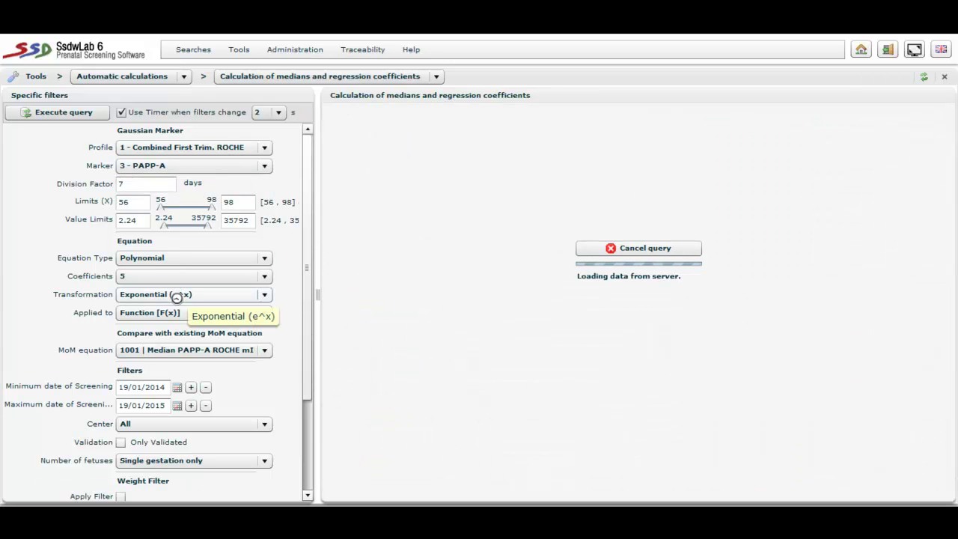
pyautogui.click(177, 278)
pyautogui.click(170, 292)
pyautogui.click(171, 293)
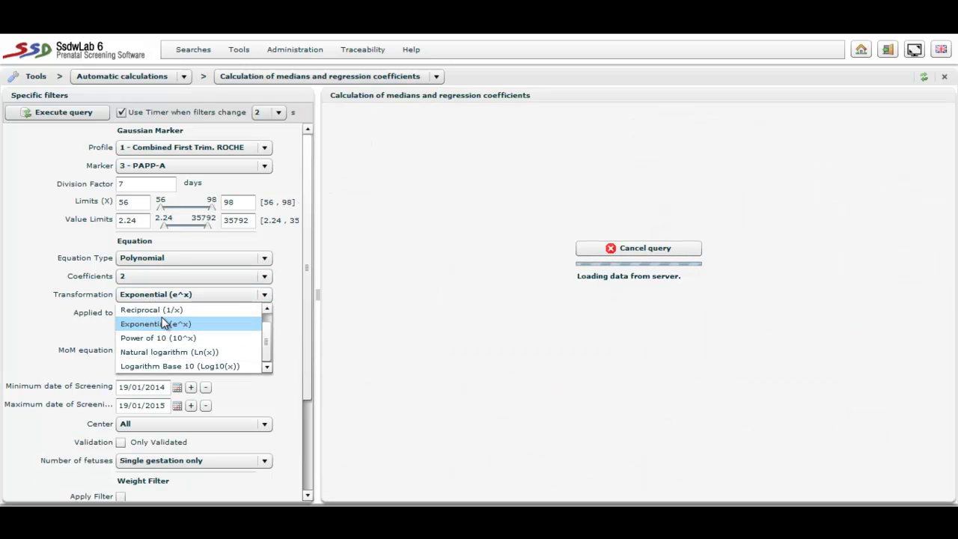
pyautogui.scroll(1, 267, 315)
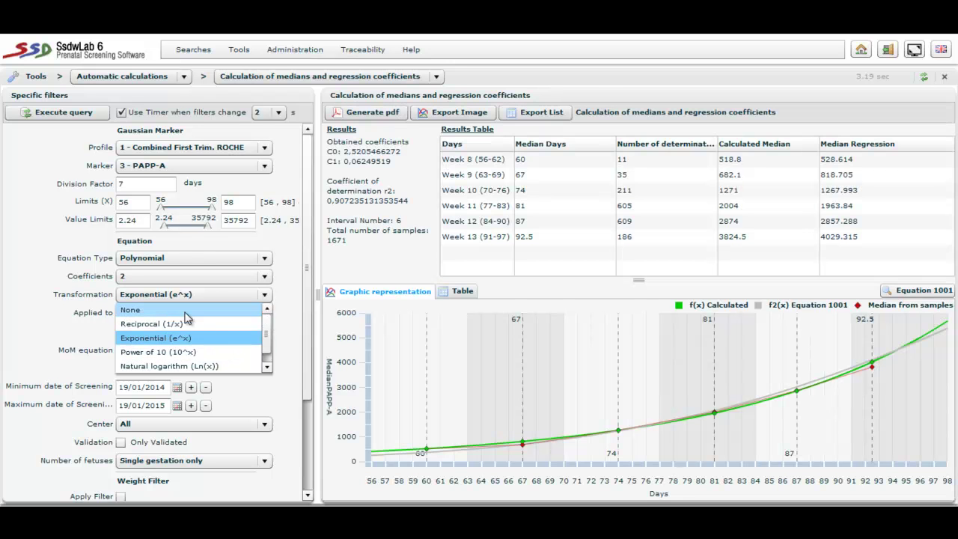
pyautogui.click(163, 311)
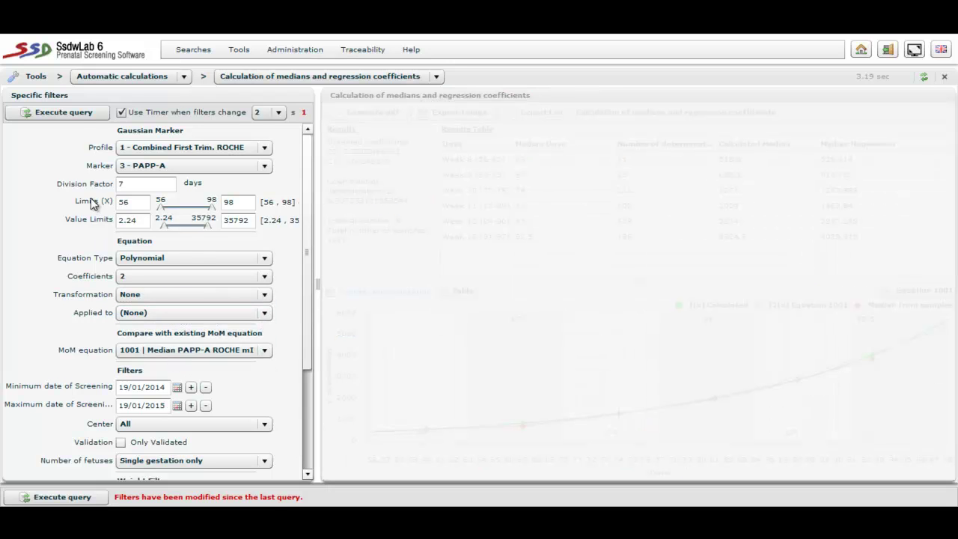
pyautogui.click(76, 113)
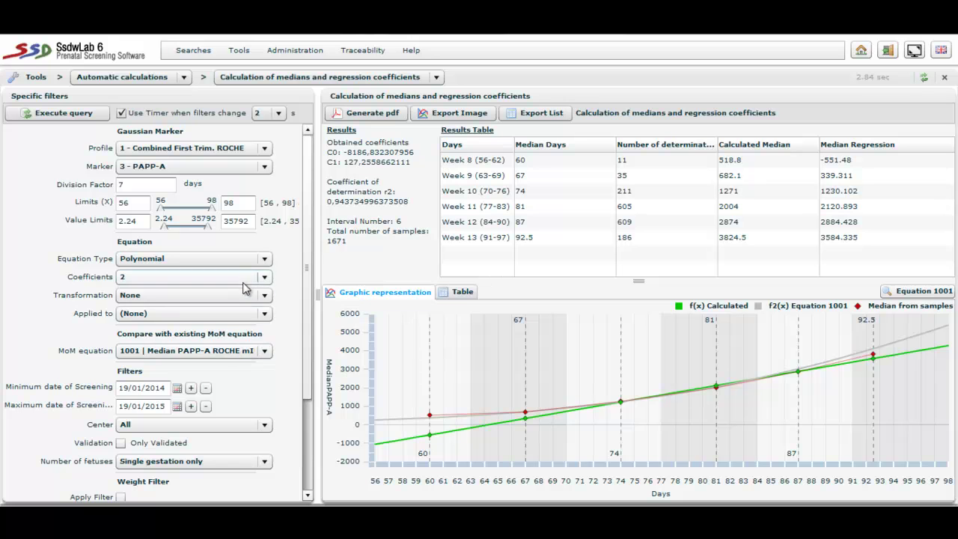
# - Set the PAPP-A regression to 3 coefficients and review the coefficient of determination, results table and graph
pyautogui.click(260, 277)
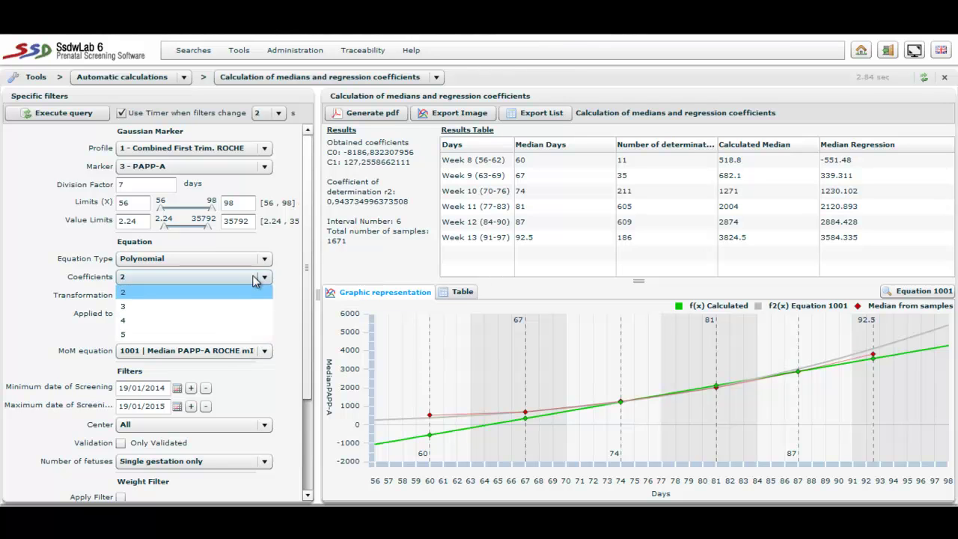
pyautogui.click(172, 307)
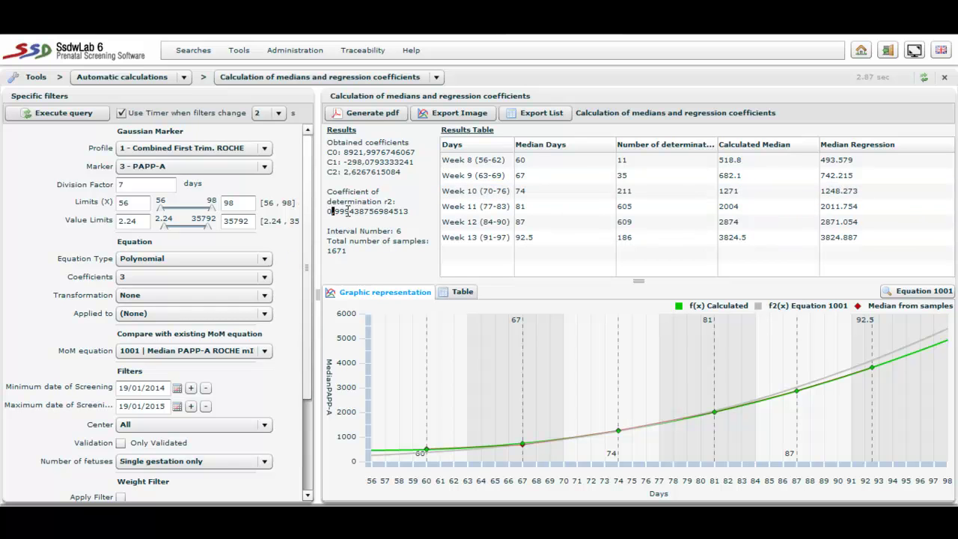
pyautogui.moveTo(347, 211); pyautogui.dragTo(389, 217)
pyautogui.click(411, 215)
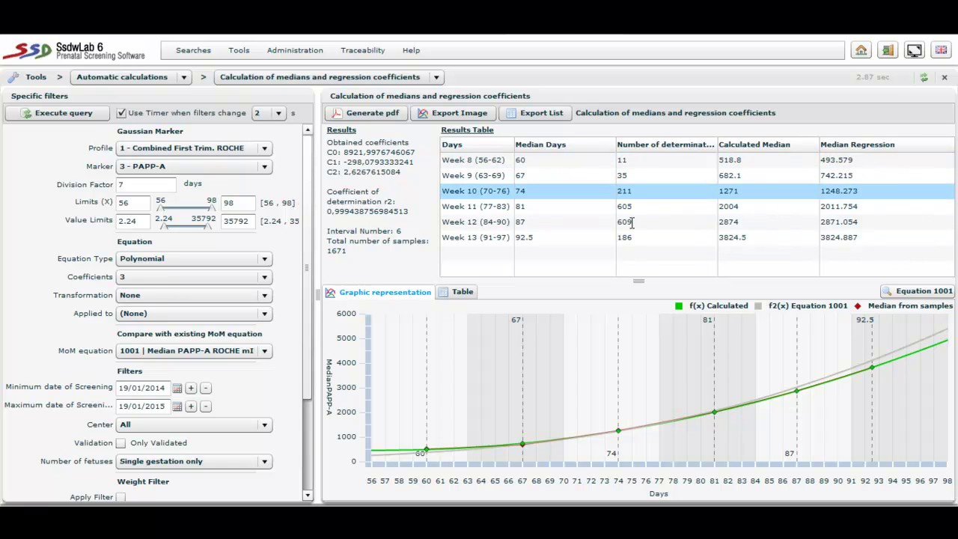
pyautogui.moveTo(401, 458)
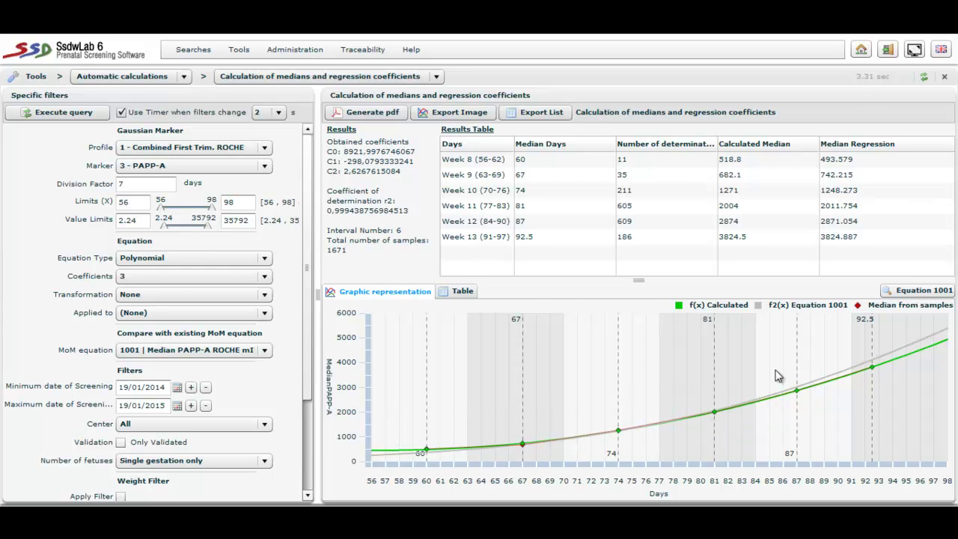
pyautogui.click(852, 212)
# - Switch the marker to Nuchal Translucency and calculate its regression with the Power of 10 (10^x) transformation and 3 coefficients
pyautogui.click(198, 166)
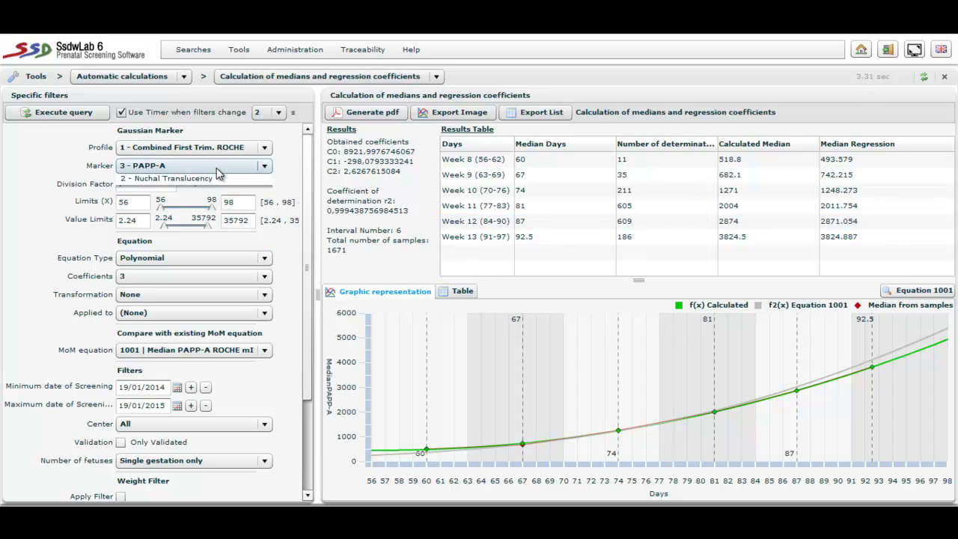
pyautogui.click(192, 210)
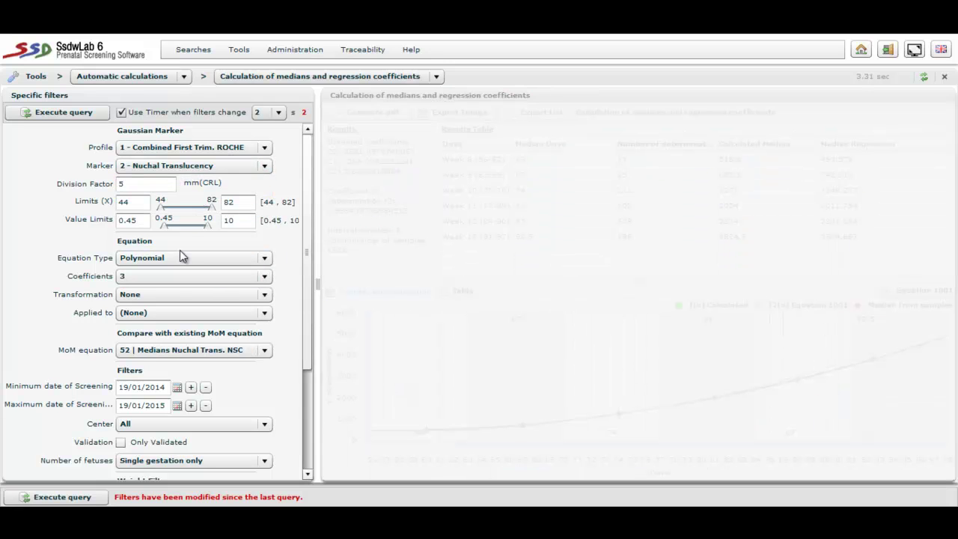
pyautogui.click(172, 298)
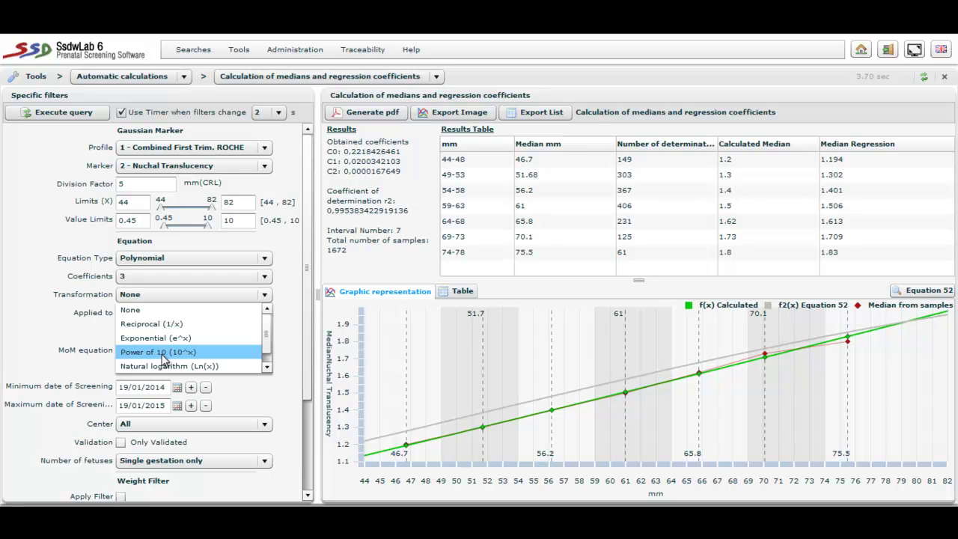
pyautogui.click(161, 353)
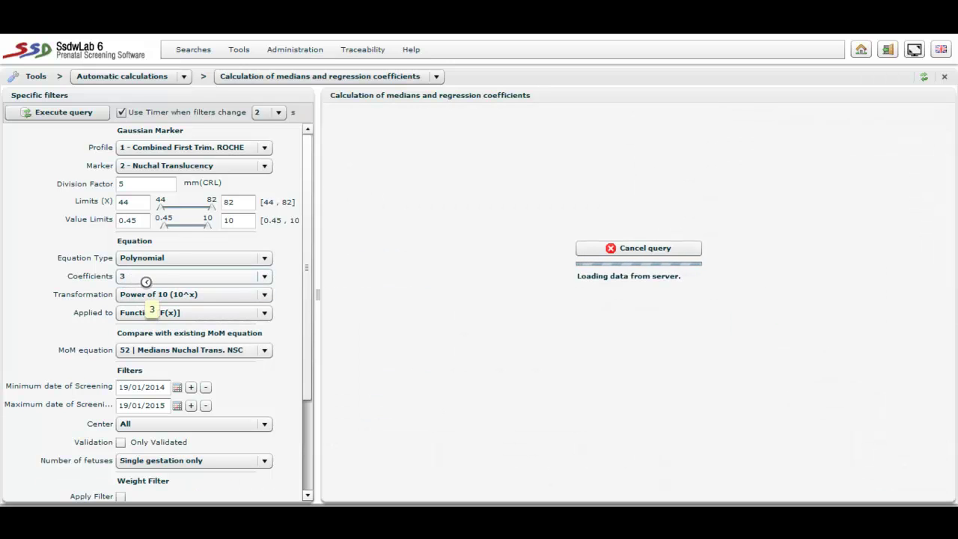
pyautogui.click(128, 279)
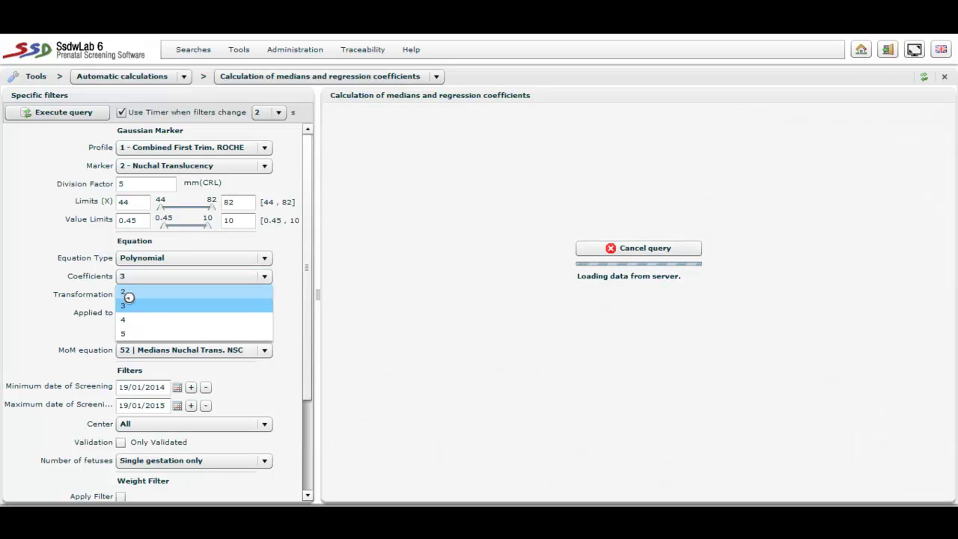
pyautogui.click(131, 297)
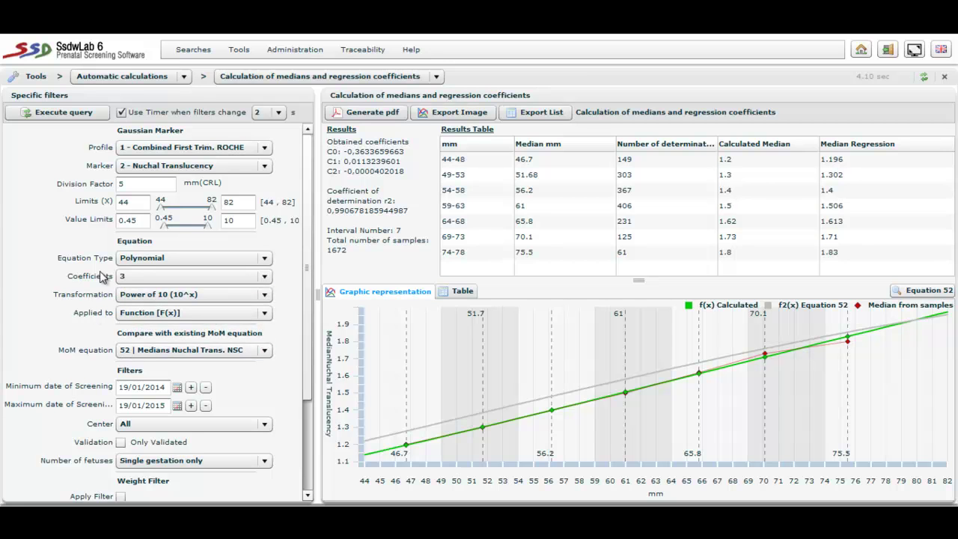
pyautogui.click(76, 112)
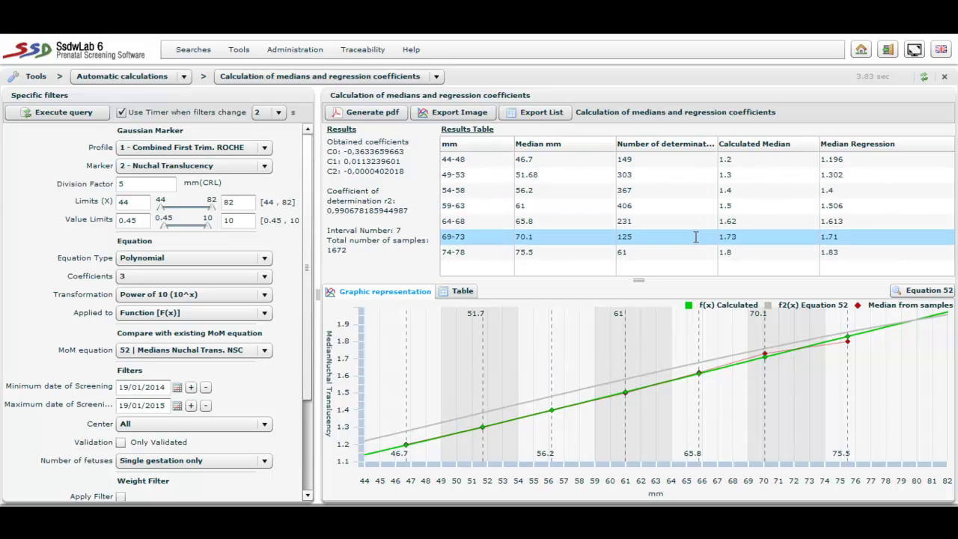
# - Export the Nuchal Translucency calculation results as a PDF that opens in a new window
pyautogui.click(388, 112)
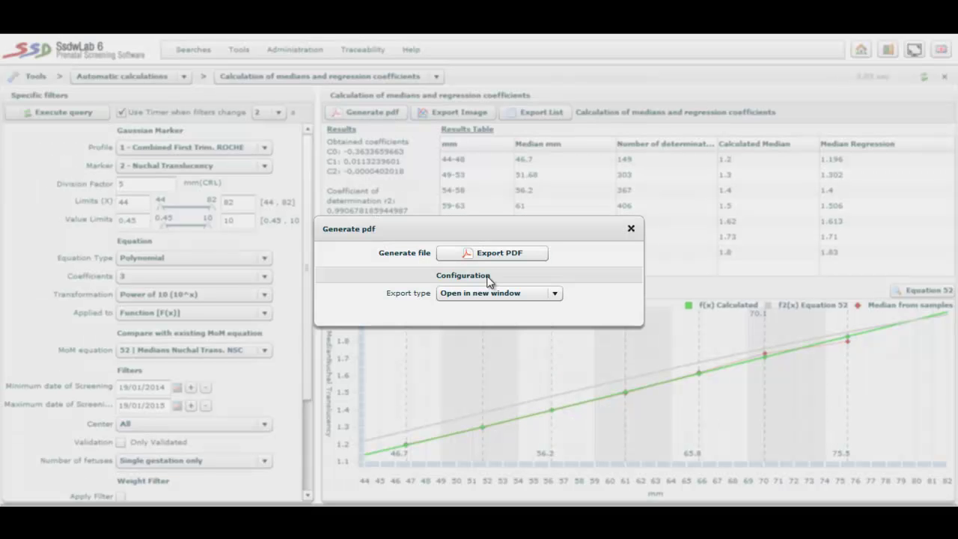
pyautogui.click(513, 257)
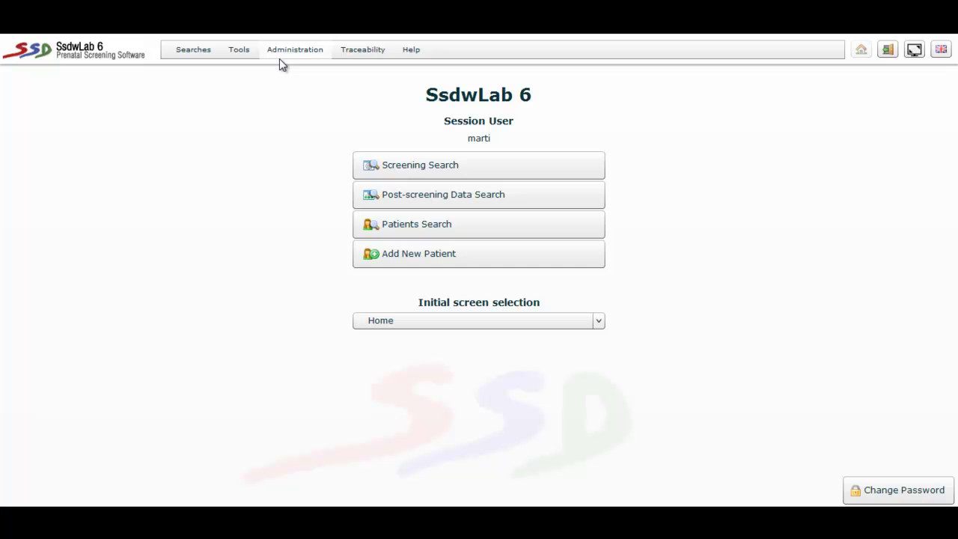
# - Open the calculation of weight correction coefficients for the Combined First Trim. ROCHE profile and set the marker to PAPP-A
pyautogui.click(238, 50)
pyautogui.moveTo(251, 100)
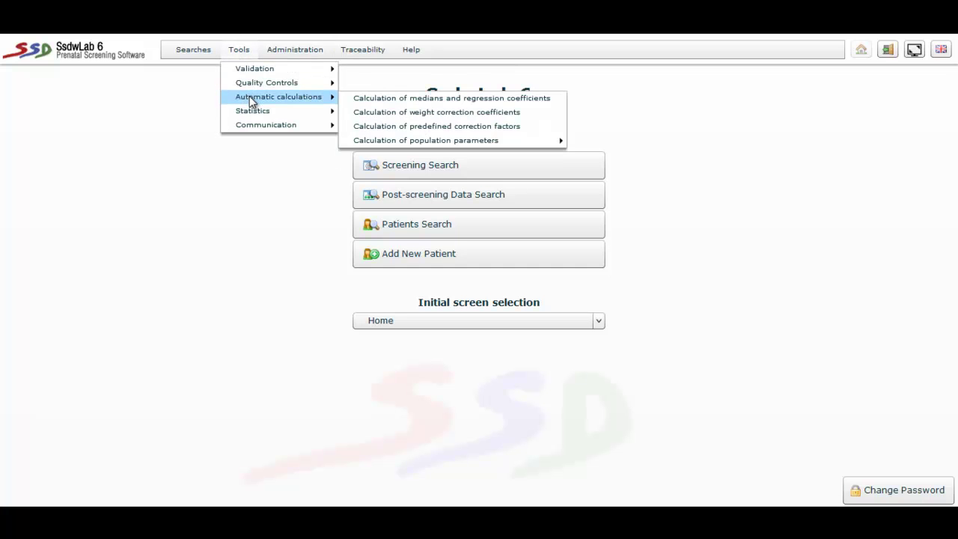
pyautogui.click(367, 116)
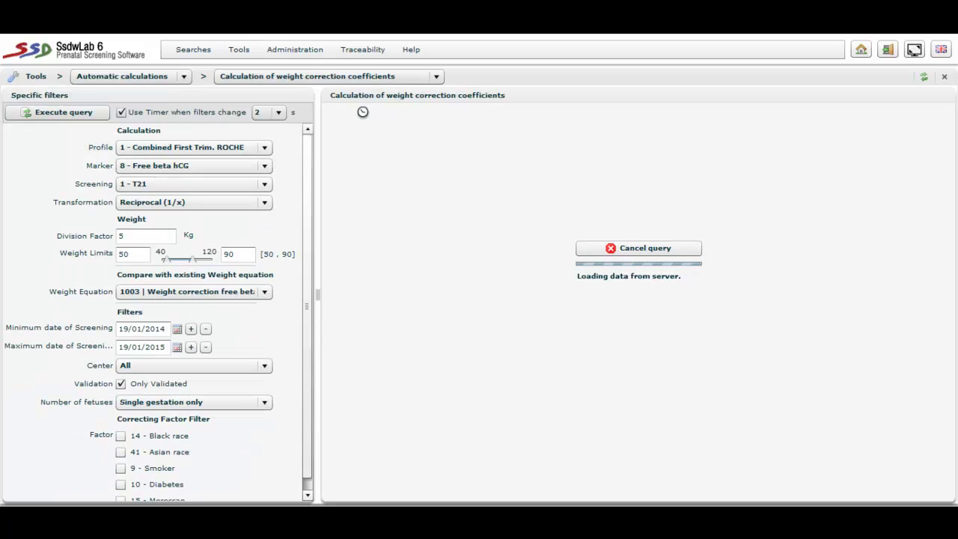
pyautogui.click(207, 147)
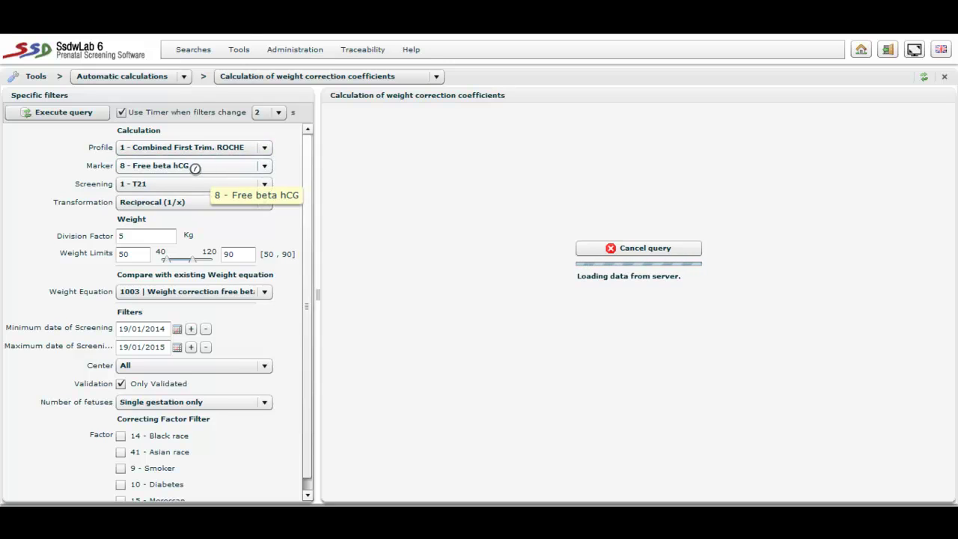
pyautogui.click(194, 166)
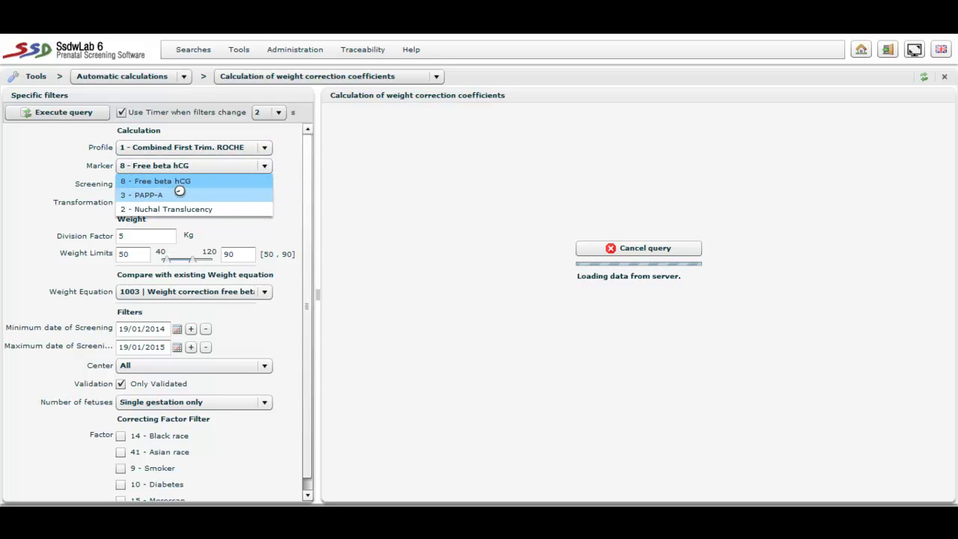
pyautogui.click(173, 194)
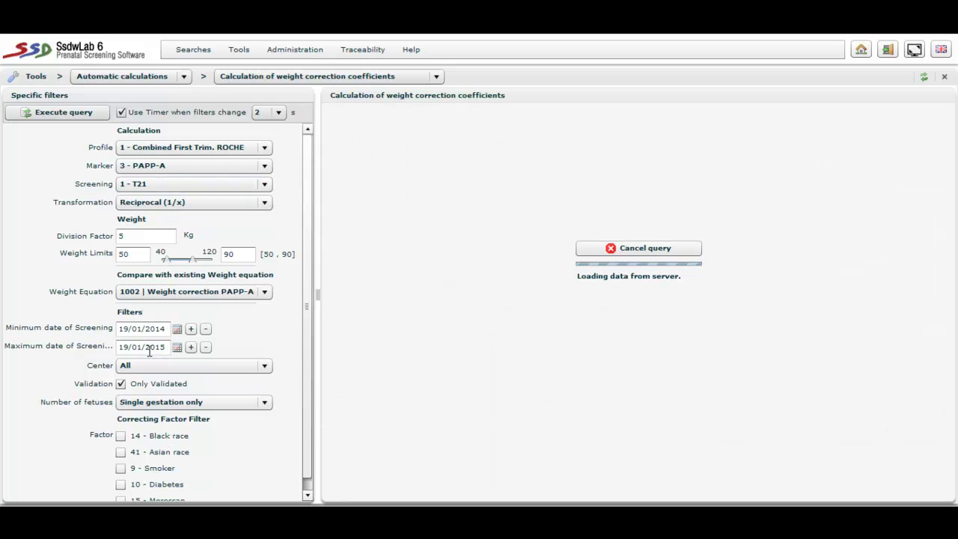
# - Include non-validated screenings in the PAPP-A weight correction, keeping single gestations only, and review the results table and graph
pyautogui.click(139, 402)
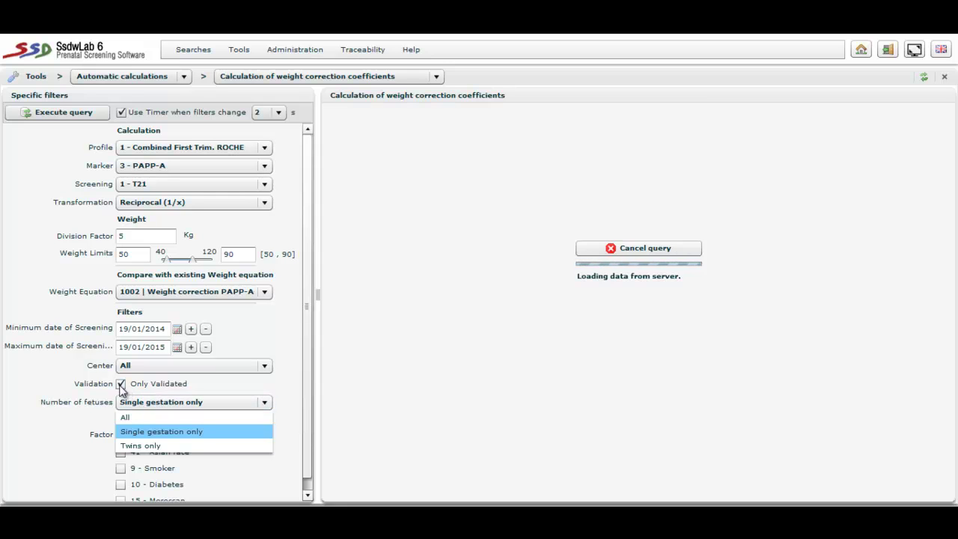
pyautogui.click(121, 386)
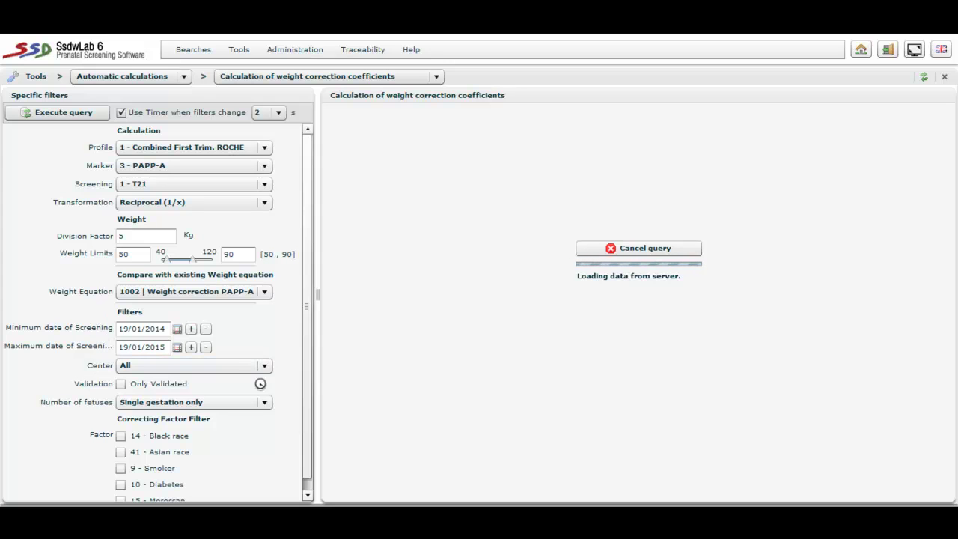
pyautogui.scroll(-1, 305, 453)
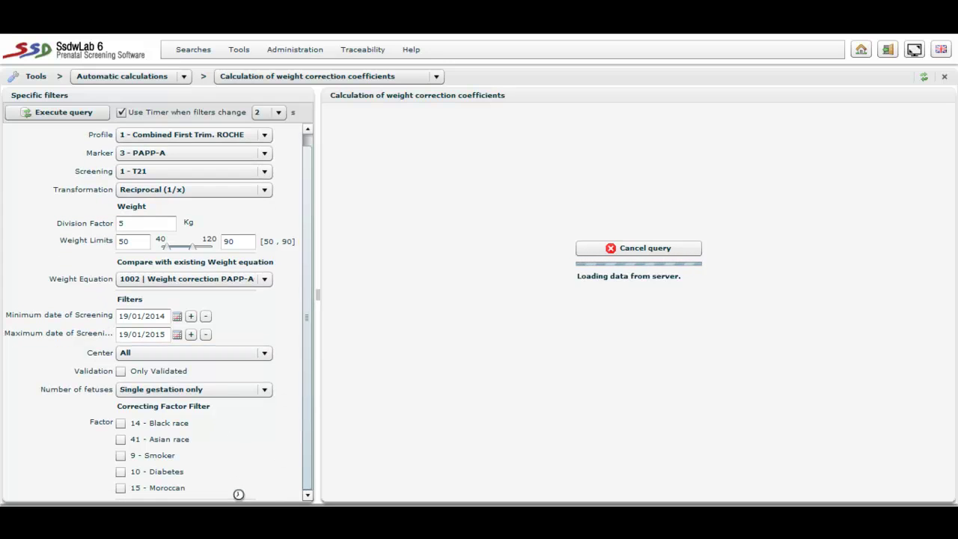
pyautogui.scroll(1, 304, 456)
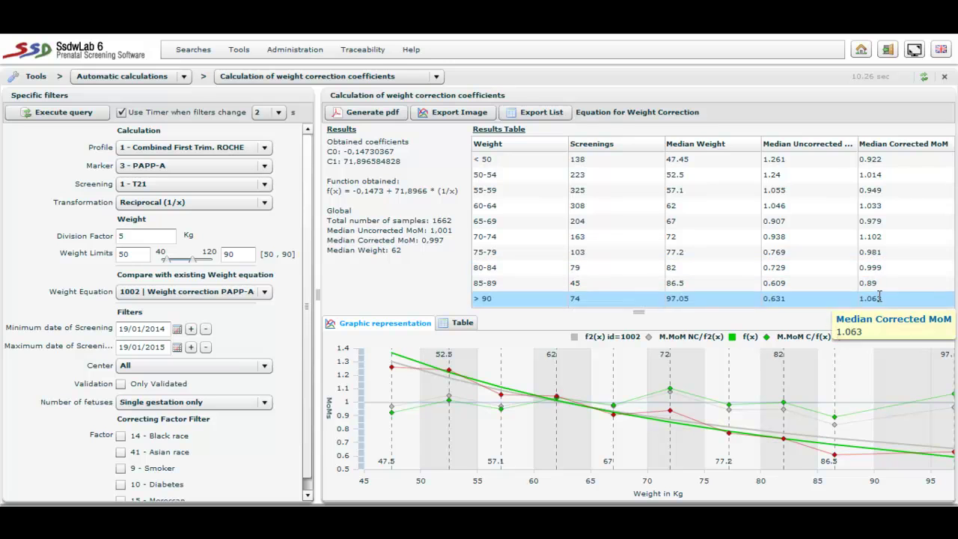
pyautogui.moveTo(473, 405)
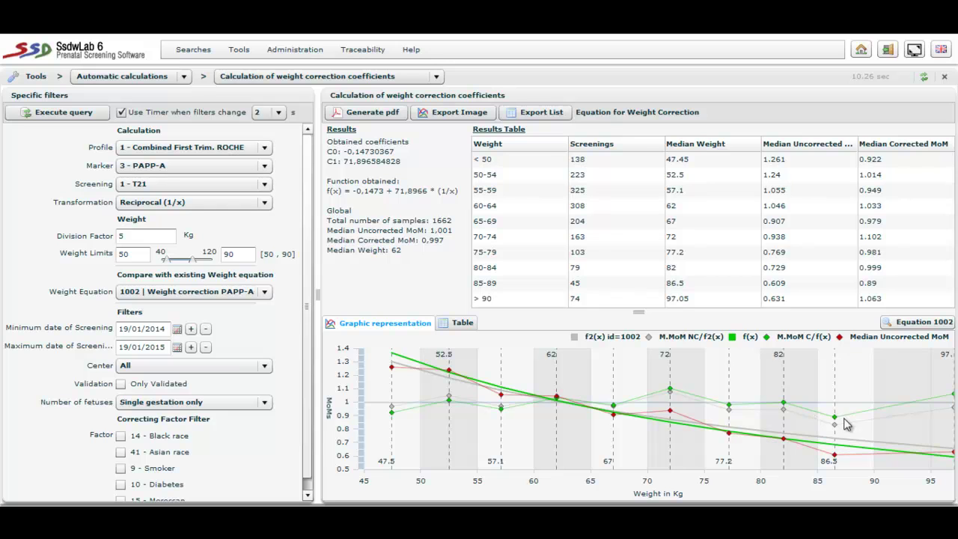
pyautogui.moveTo(836, 419)
# - Switch the marker to Free beta hCG, calculate its weight correction coefficients and review the graph
pyautogui.click(233, 167)
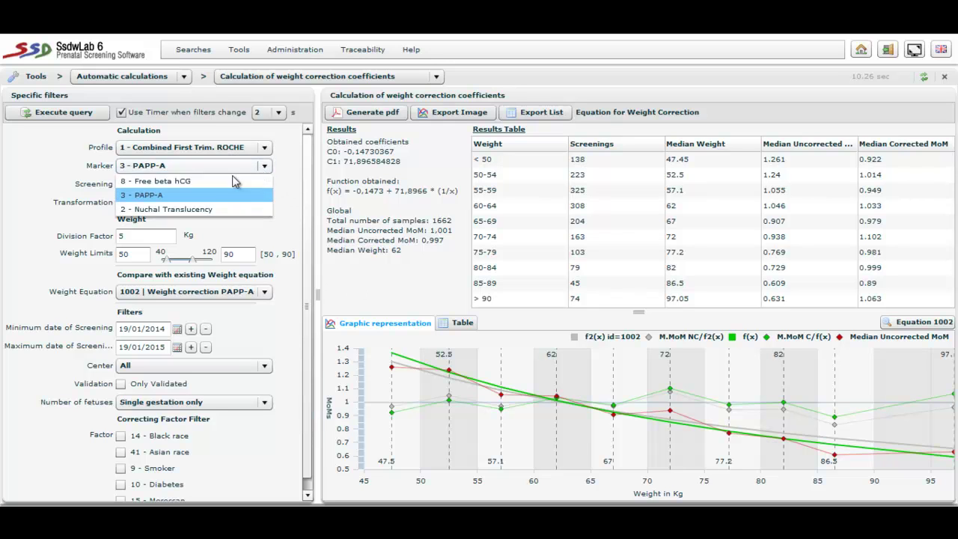
pyautogui.click(228, 181)
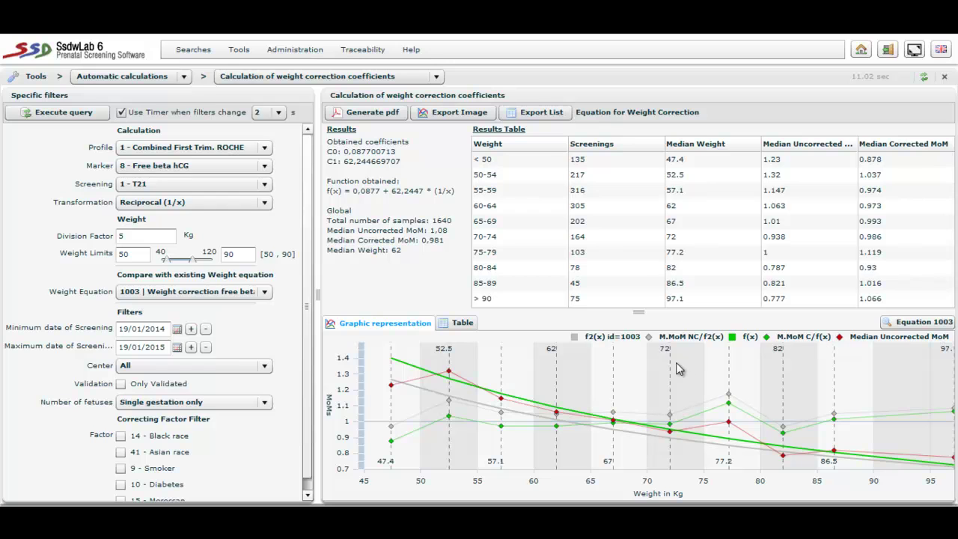
pyautogui.moveTo(659, 420)
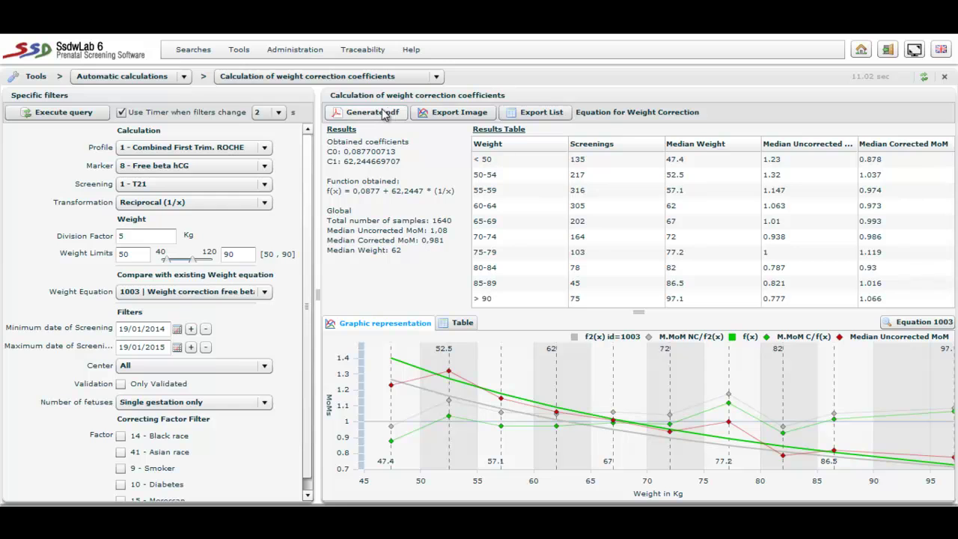
# - Export the Free beta hCG weight correction results table as a PDF list and look through the document
pyautogui.click(535, 113)
pyautogui.click(492, 208)
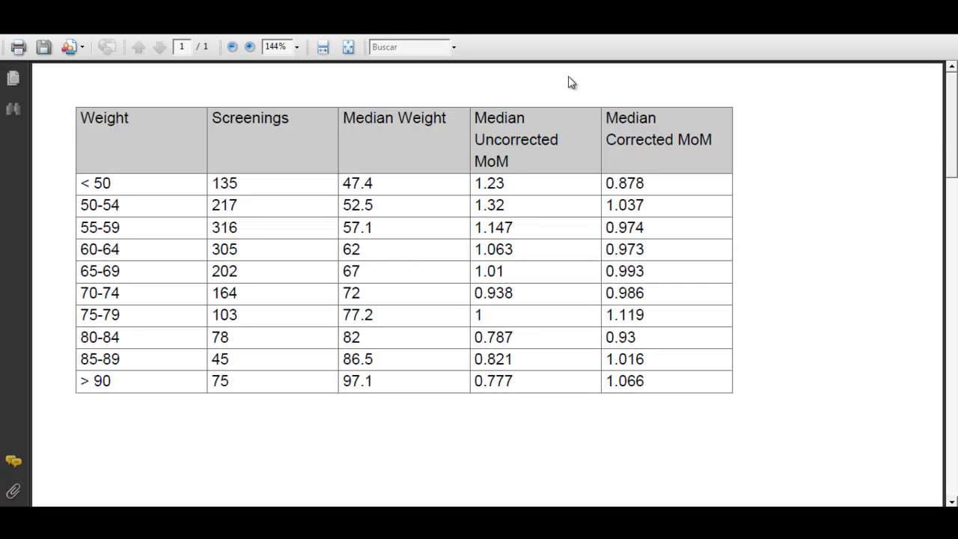
pyautogui.scroll(-1, 952, 154)
pyautogui.moveTo(952, 153); pyautogui.dragTo(896, 178)
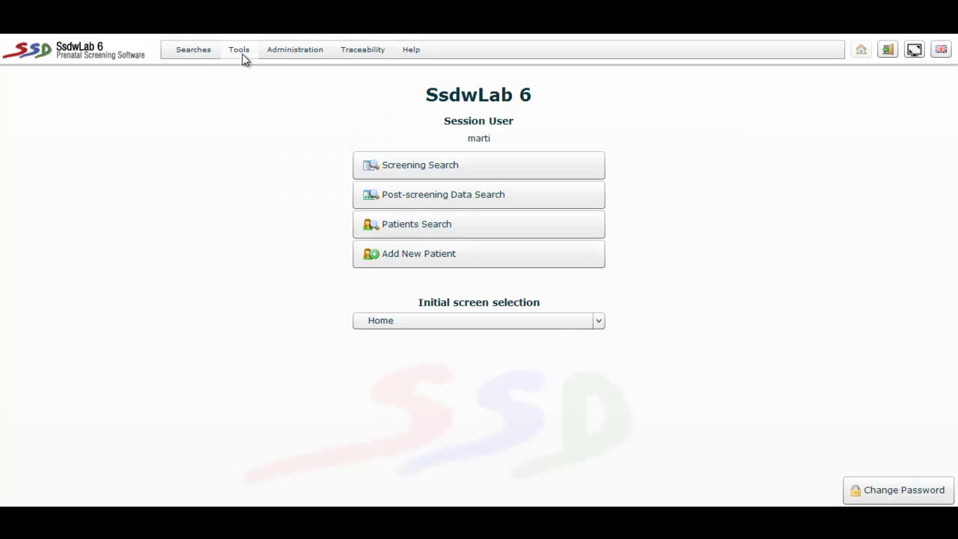
# - Open the calculation of predefined correction factors, calculate the Smoker factor for Free beta hCG and check the calculated MoM factor
pyautogui.click(241, 59)
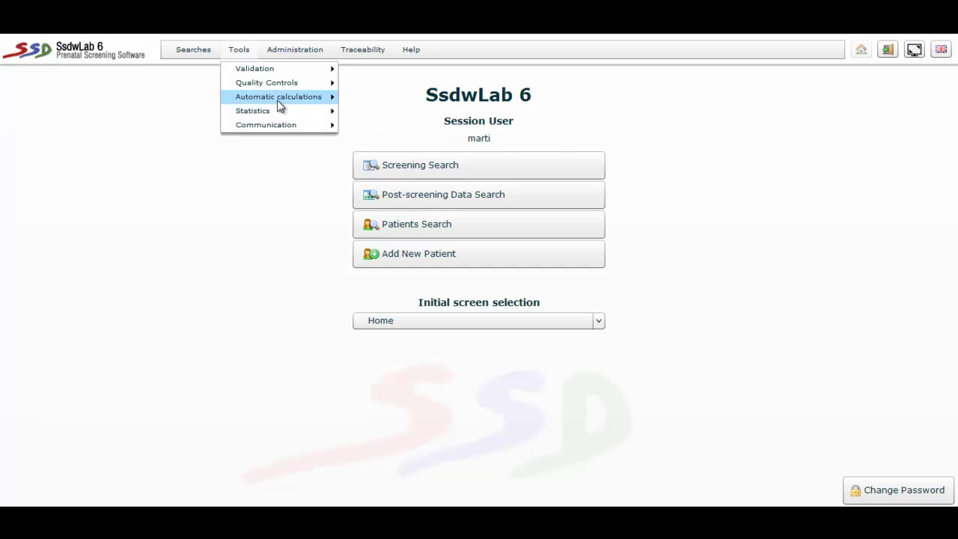
pyautogui.moveTo(306, 103)
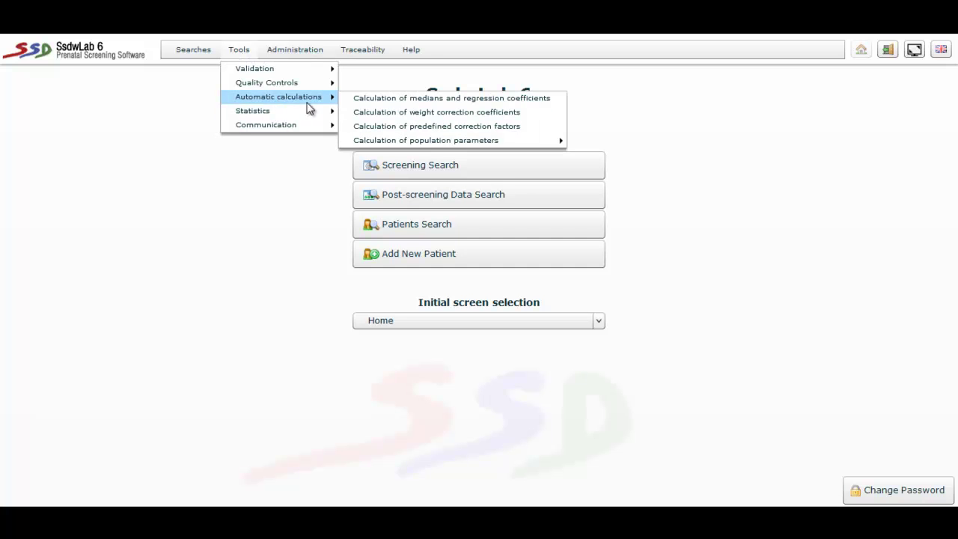
pyautogui.click(372, 132)
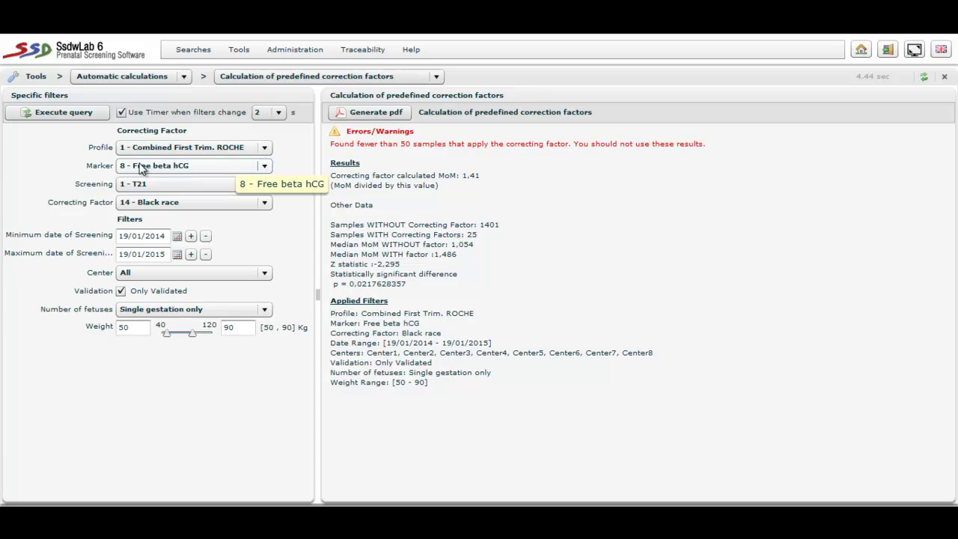
pyautogui.click(143, 208)
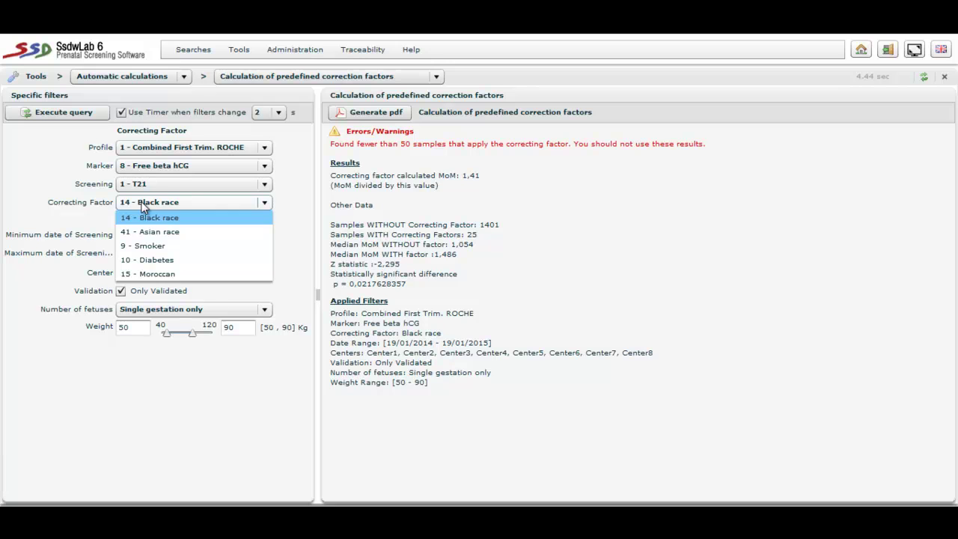
pyautogui.click(145, 247)
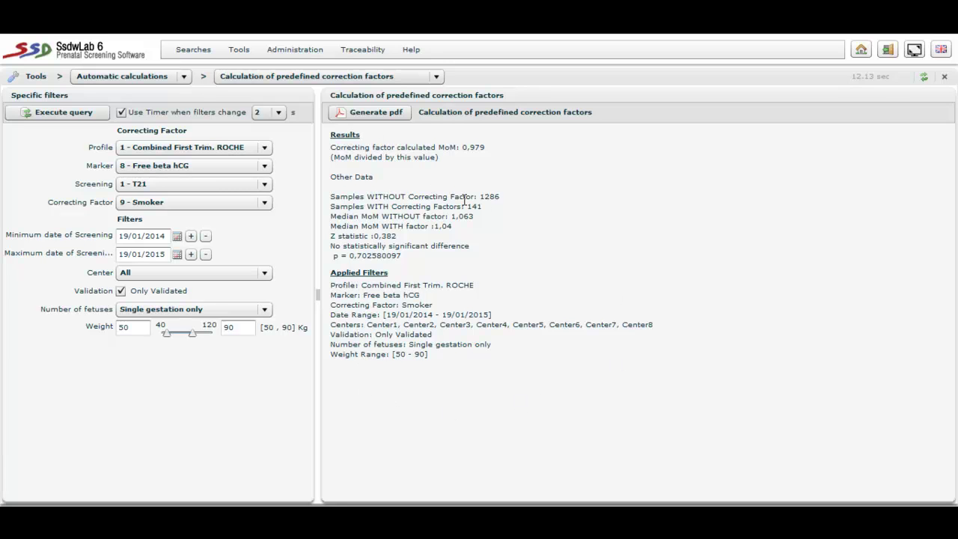
pyautogui.doubleClick(466, 147)
pyautogui.click(487, 147)
# - Calculate the Moroccan correction factor for Free beta hCG, and repeat the calculation with PAPP-A as the marker
pyautogui.click(236, 202)
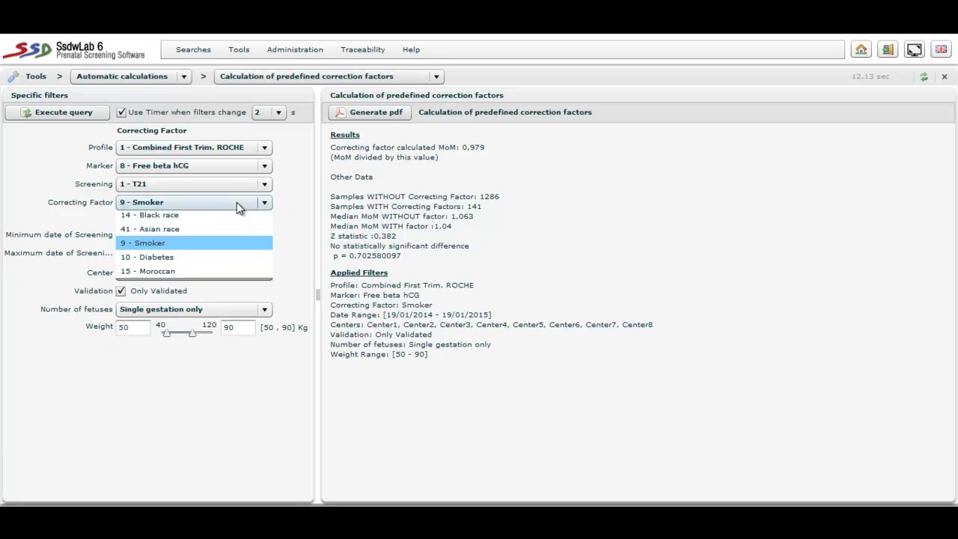
pyautogui.click(219, 277)
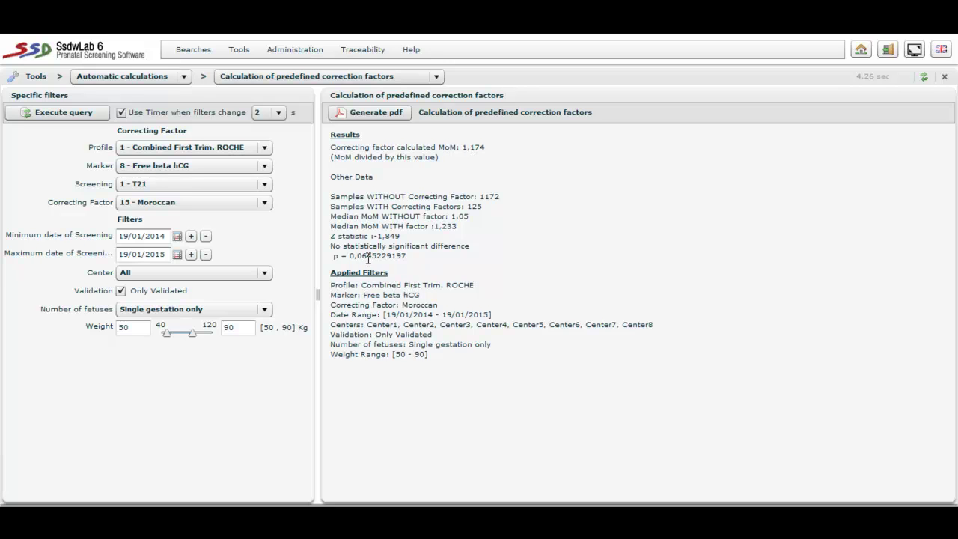
pyautogui.click(263, 166)
pyautogui.click(196, 195)
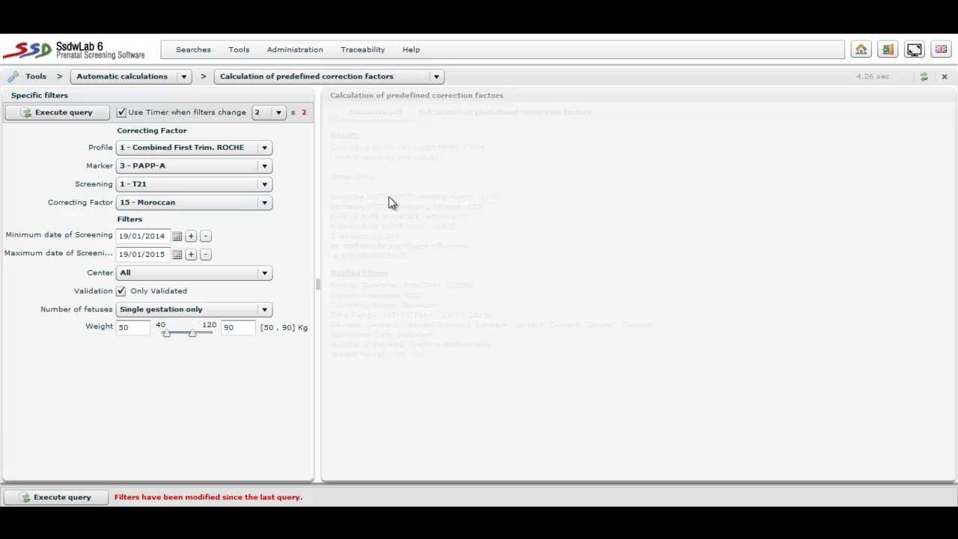